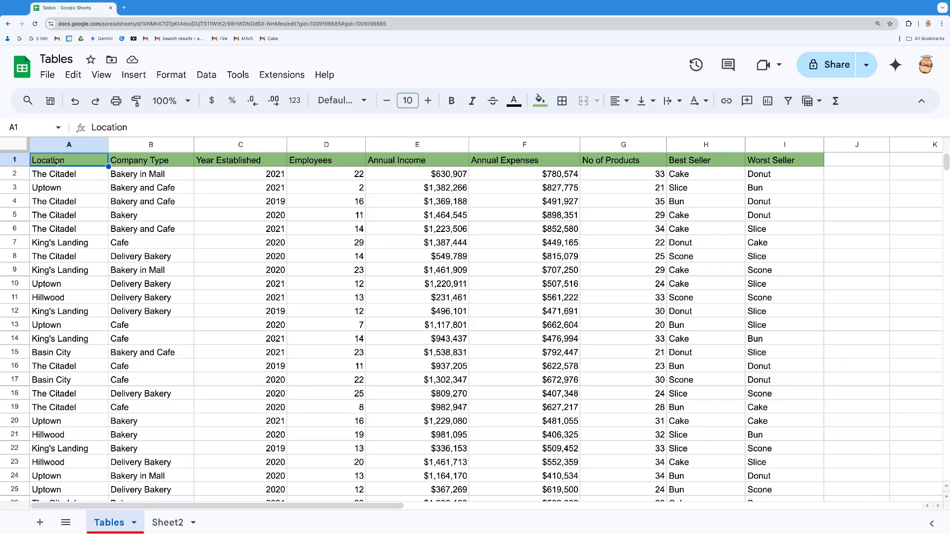
- Convert the bakery data range to a table and rename the table Bakeries
{"action": "left_click", "coordinate": [165, 75]}
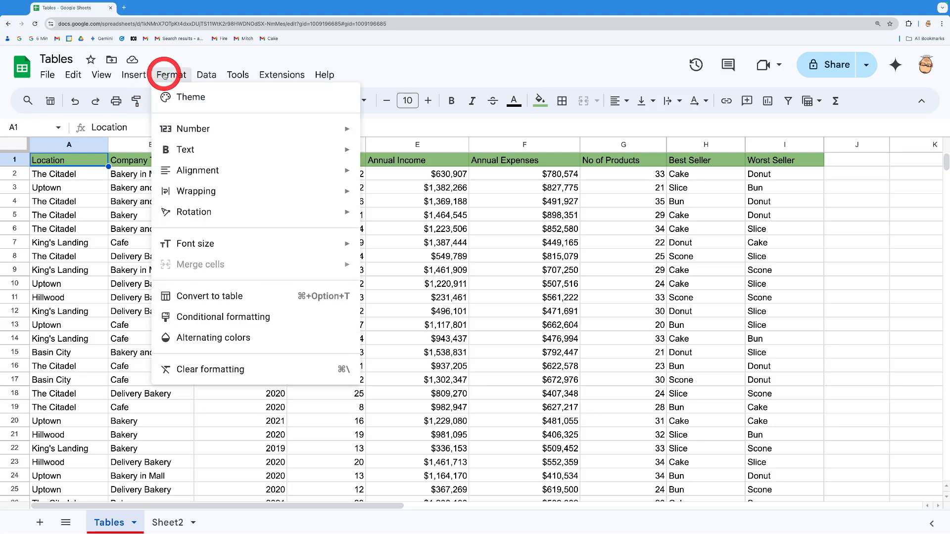
{"action": "left_click", "coordinate": [187, 299]}
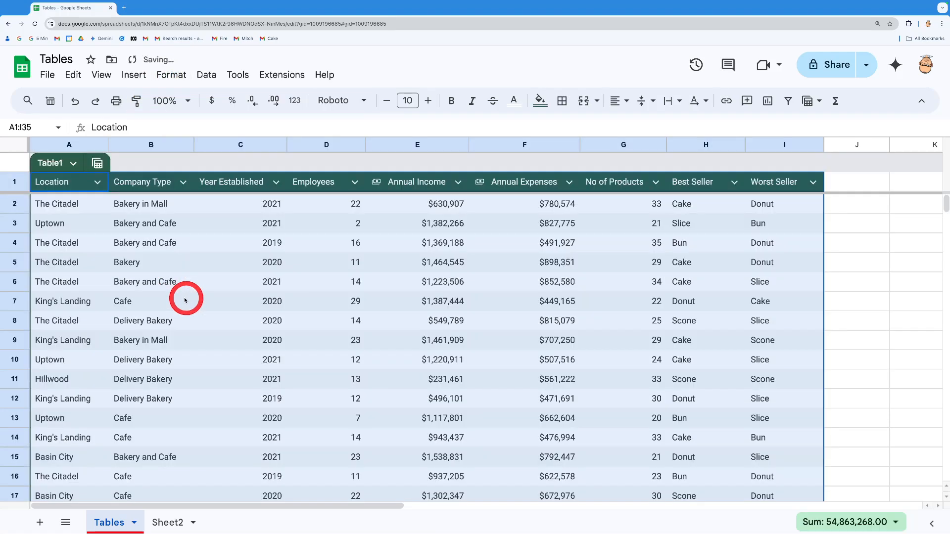
{"action": "left_click", "coordinate": [59, 163]}
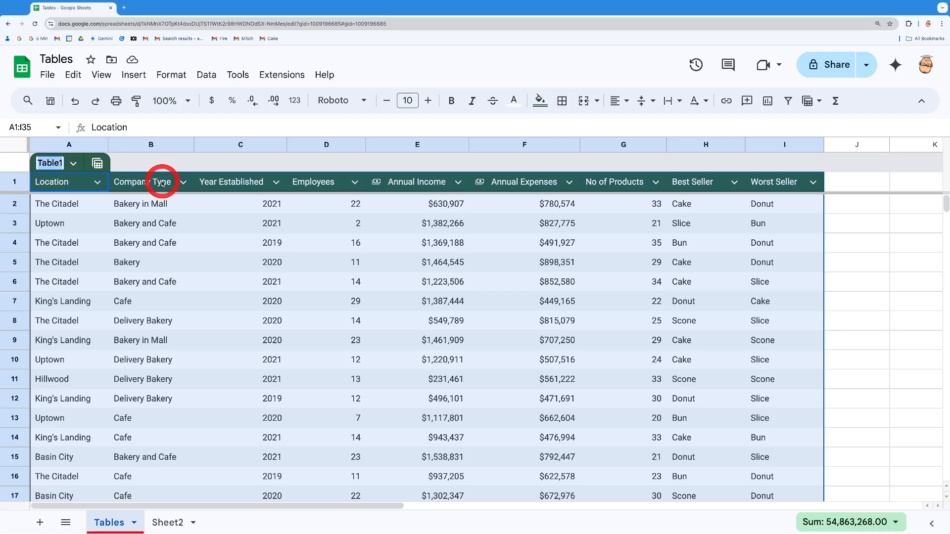
{"action": "type", "text": "Bakerie"}
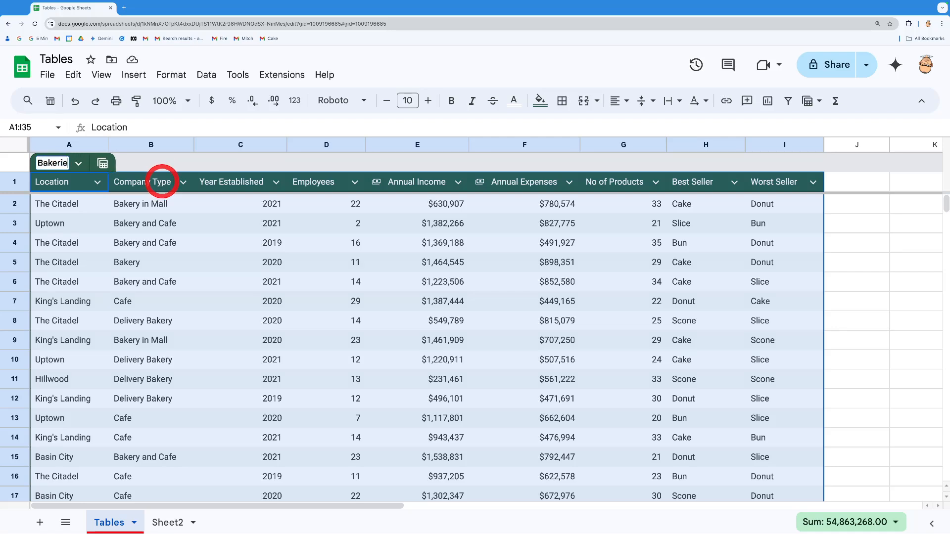
{"action": "type", "text": "s"}
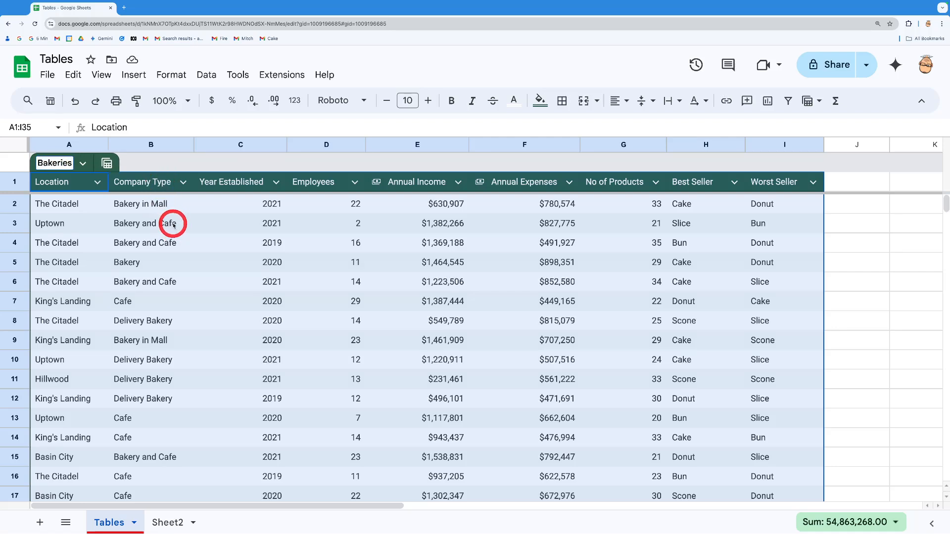
{"action": "left_click", "coordinate": [173, 225]}
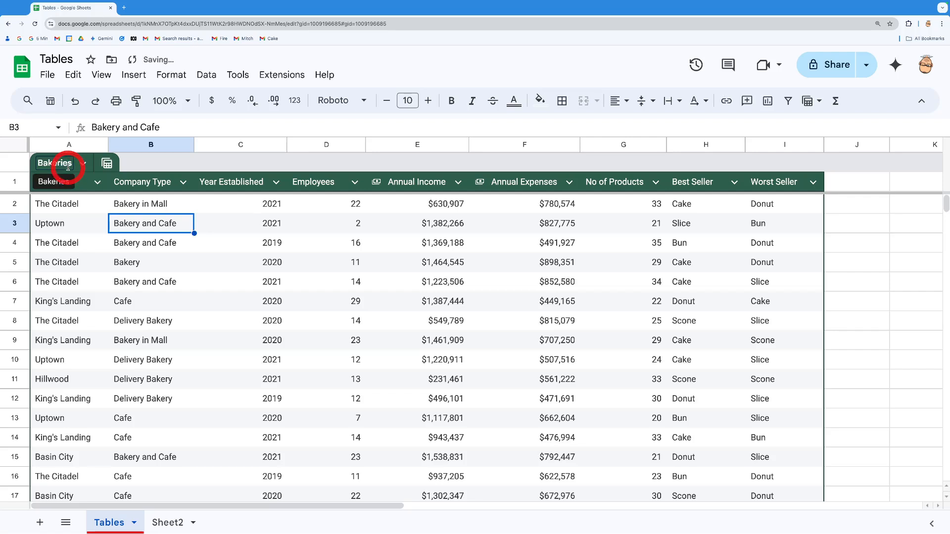
{"action": "left_click", "coordinate": [263, 438]}
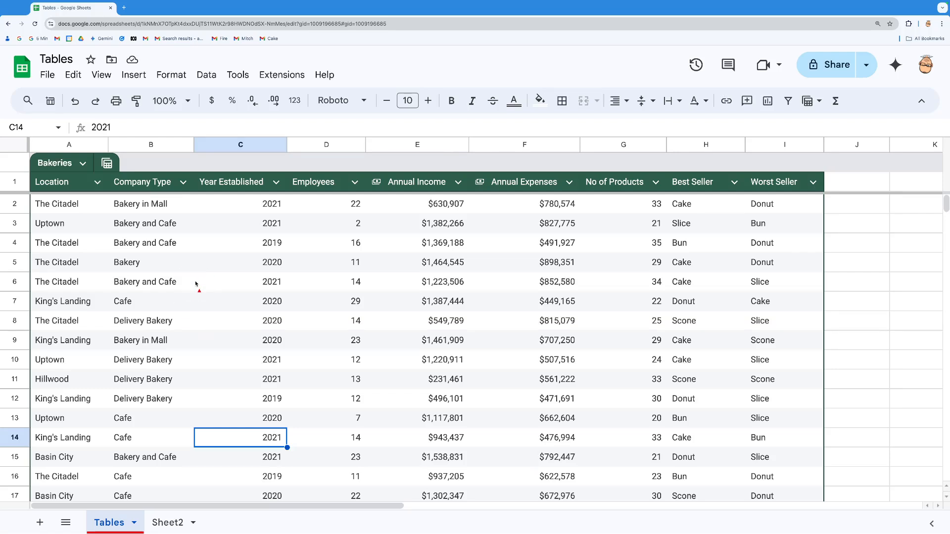
- Examine the Annual Income column's type choices, including the number formats, and its sort, filter and group options
{"action": "mouse_move", "coordinate": [268, 303]}
{"action": "left_mouse_down"}
{"action": "mouse_move", "coordinate": [367, 185]}
{"action": "mouse_move", "coordinate": [424, 207]}
{"action": "mouse_move", "coordinate": [446, 190]}
{"action": "left_mouse_up"}
{"action": "left_click", "coordinate": [459, 182]}
{"action": "mouse_move", "coordinate": [509, 208]}
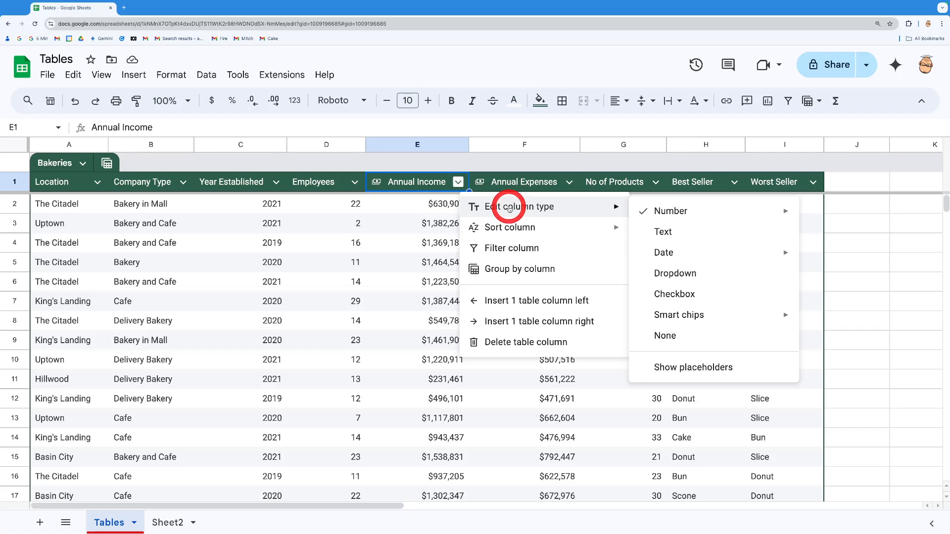
{"action": "mouse_move", "coordinate": [654, 210]}
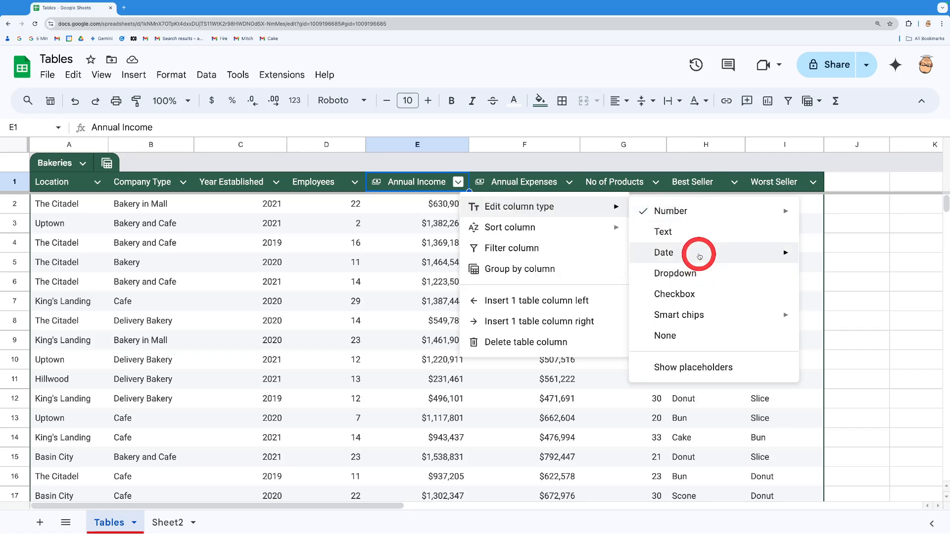
{"action": "mouse_move", "coordinate": [699, 256]}
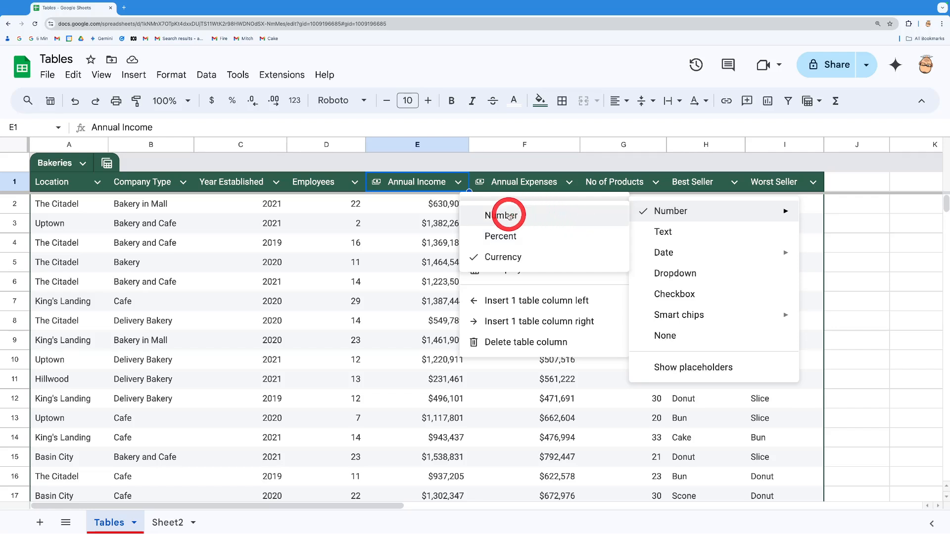
{"action": "left_click", "coordinate": [379, 223]}
{"action": "left_click", "coordinate": [457, 182]}
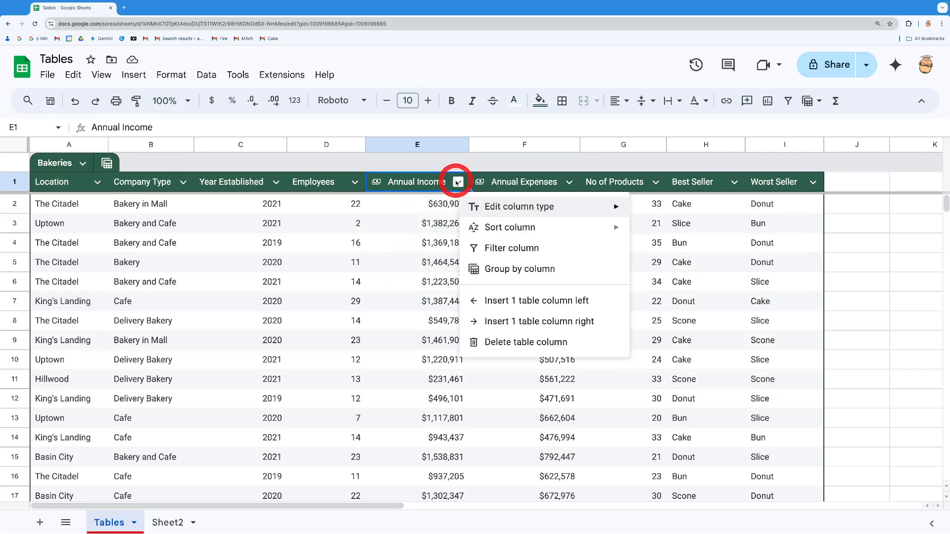
{"action": "mouse_move", "coordinate": [482, 226]}
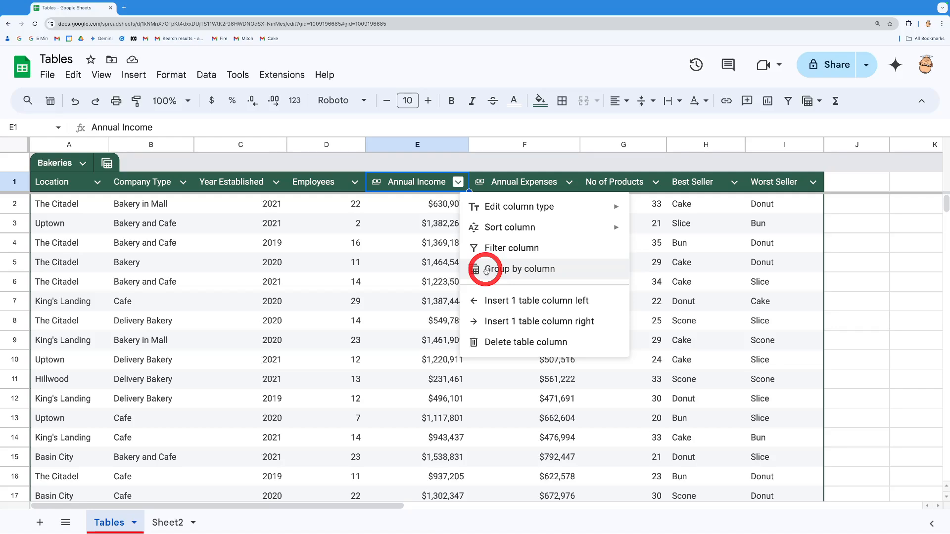
{"action": "left_click", "coordinate": [847, 268]}
- Enter a SUM formula in cell K3 that totals Bakeries[Annual Income]
{"action": "scroll", "coordinate": [846, 268], "scroll_direction": "right", "scroll_amount": 2}
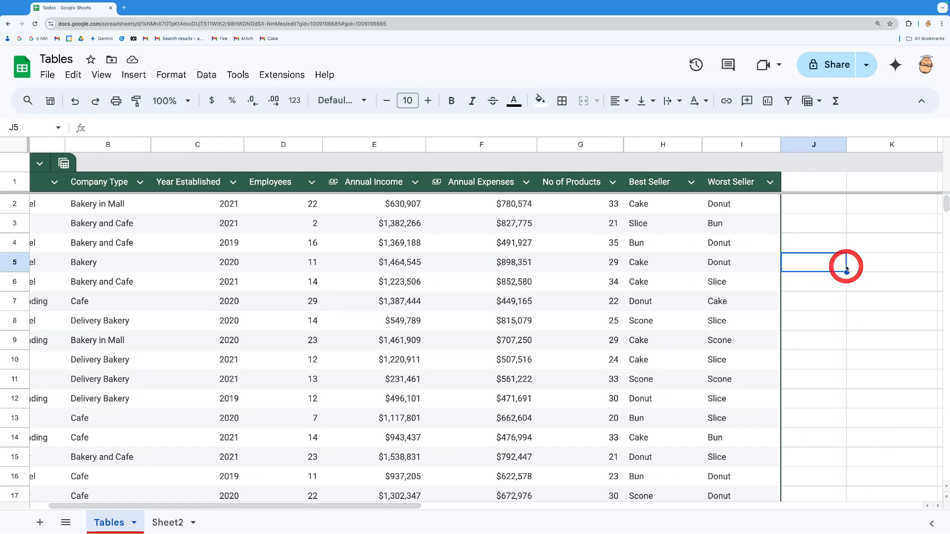
{"action": "scroll", "coordinate": [844, 267], "scroll_direction": "right", "scroll_amount": 2}
{"action": "left_click", "coordinate": [773, 231]}
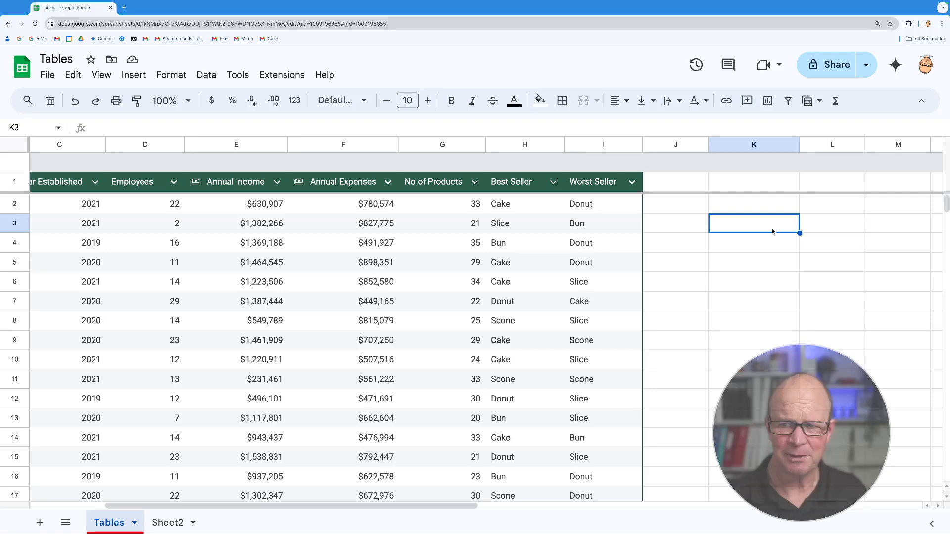
{"action": "type", "text": "=s"}
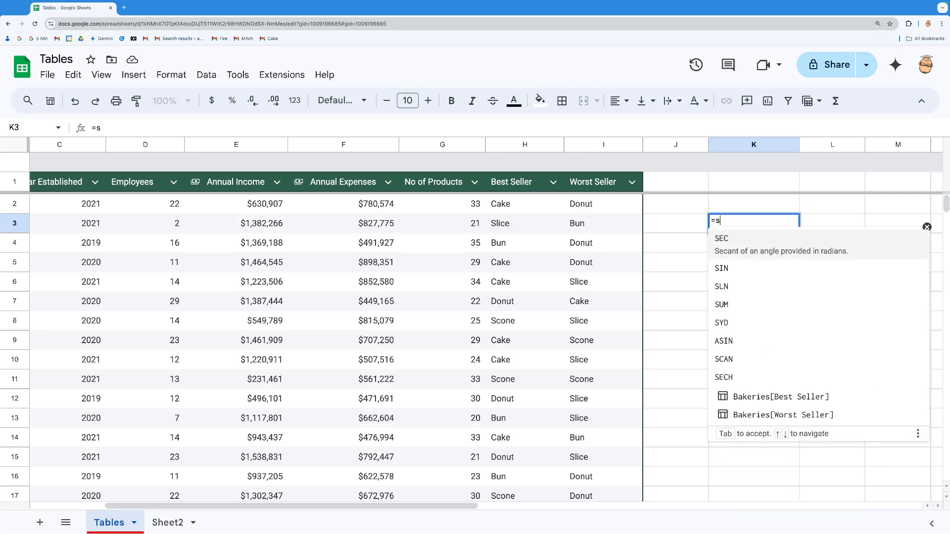
{"action": "type", "text": "um("}
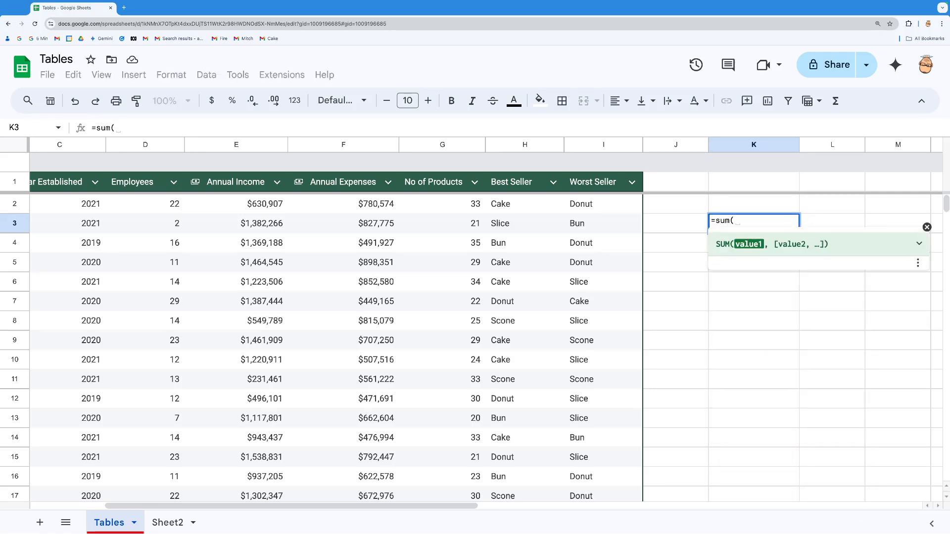
{"action": "type", "text": "ann"}
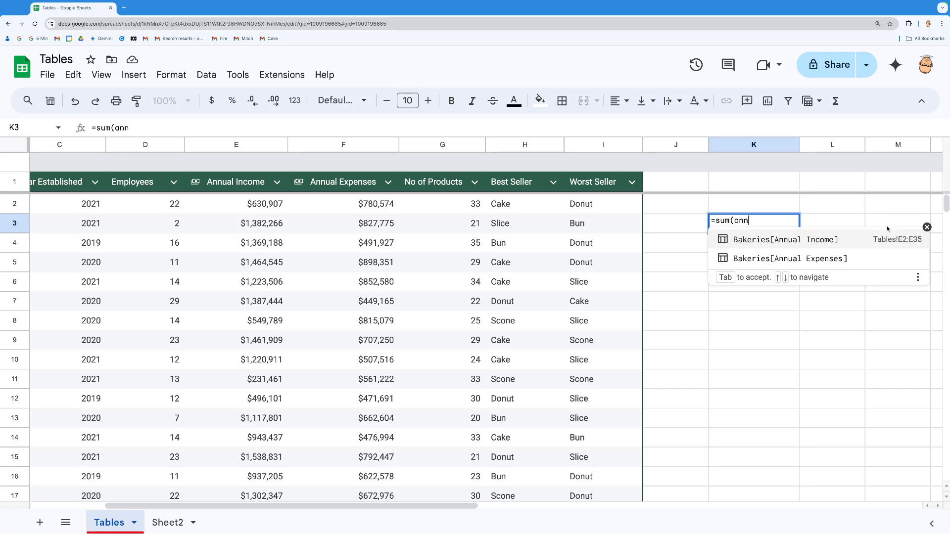
{"action": "left_click", "coordinate": [749, 241]}
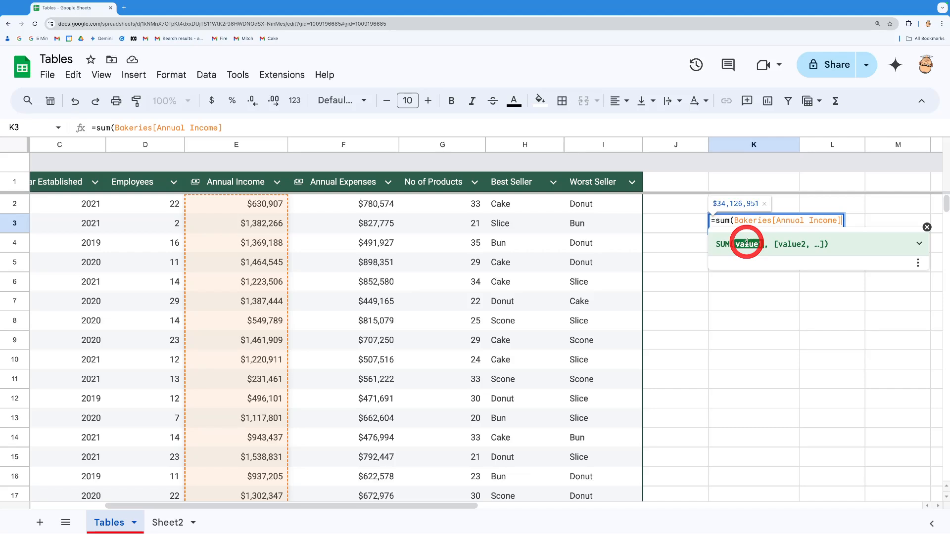
{"action": "key", "text": "Return"}
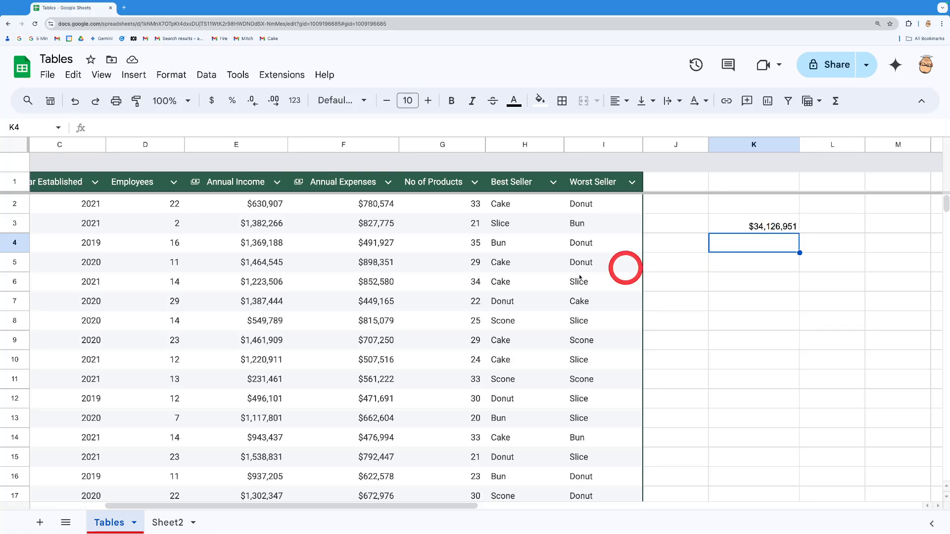
- Add a new sheet and enter =average(Bakeries[Annual Income]) in its cell A3
{"action": "left_click", "coordinate": [39, 522]}
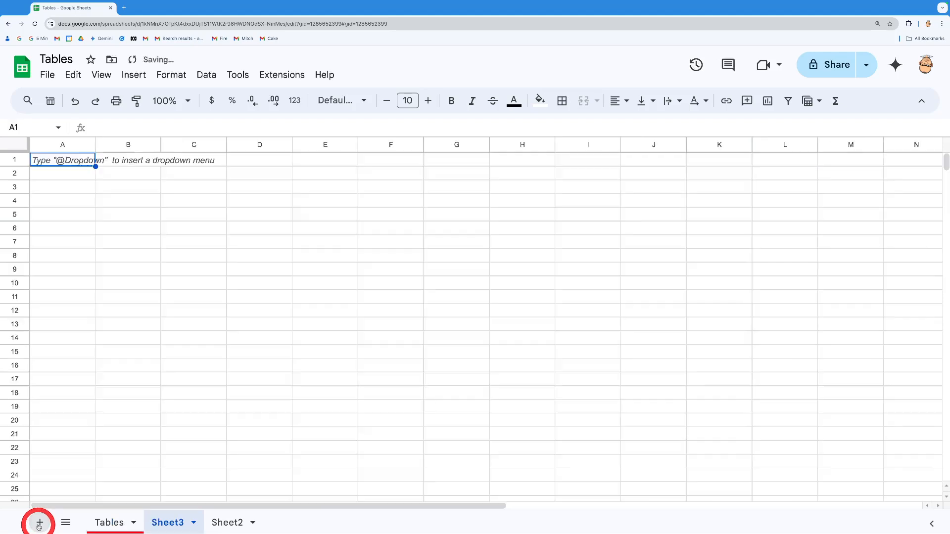
{"action": "left_click", "coordinate": [68, 191]}
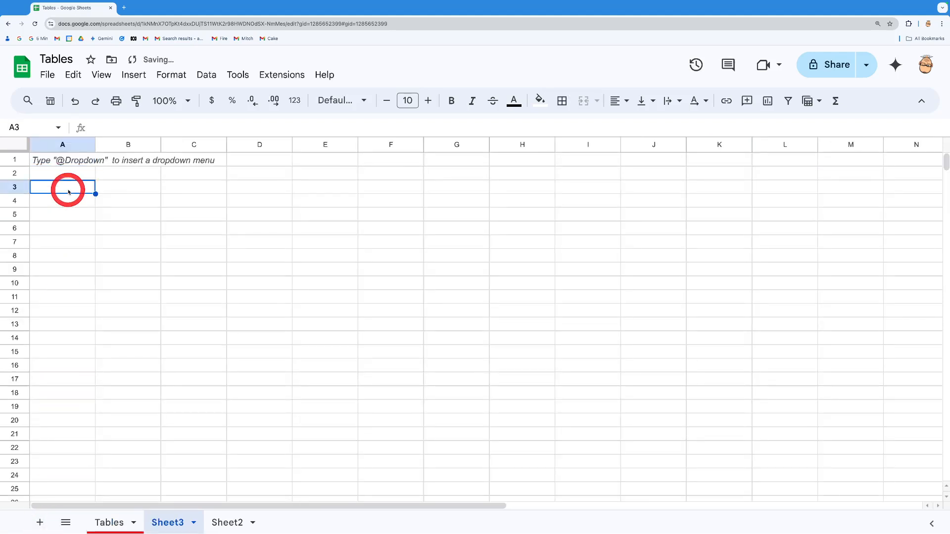
{"action": "type", "text": "=ave"}
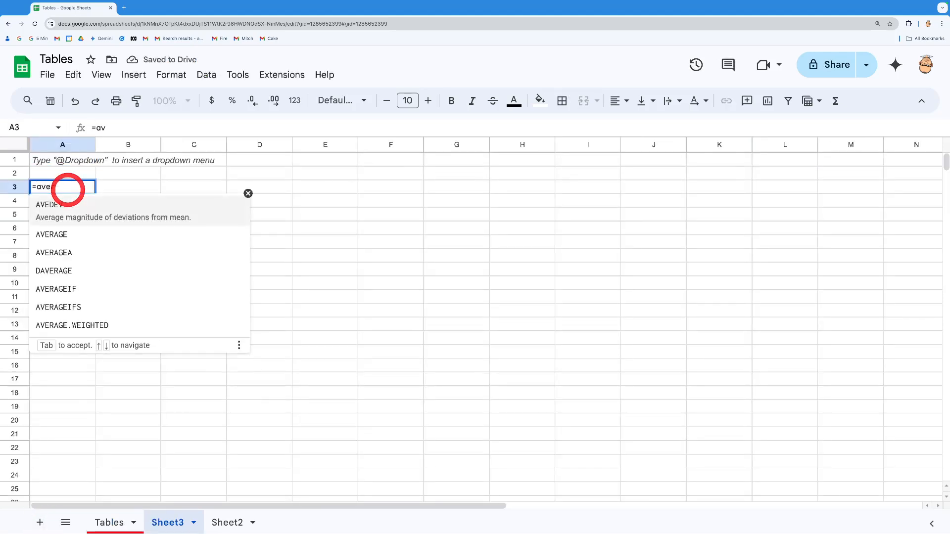
{"action": "type", "text": "rahe"}
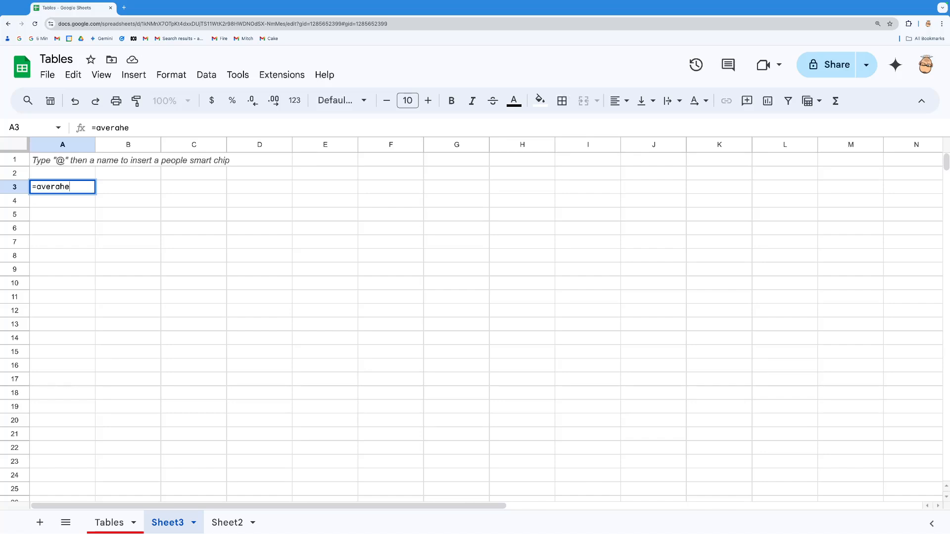
{"action": "key", "text": "BackSpace"}
{"action": "key", "text": "BackSpace"}
{"action": "type", "text": "ge("}
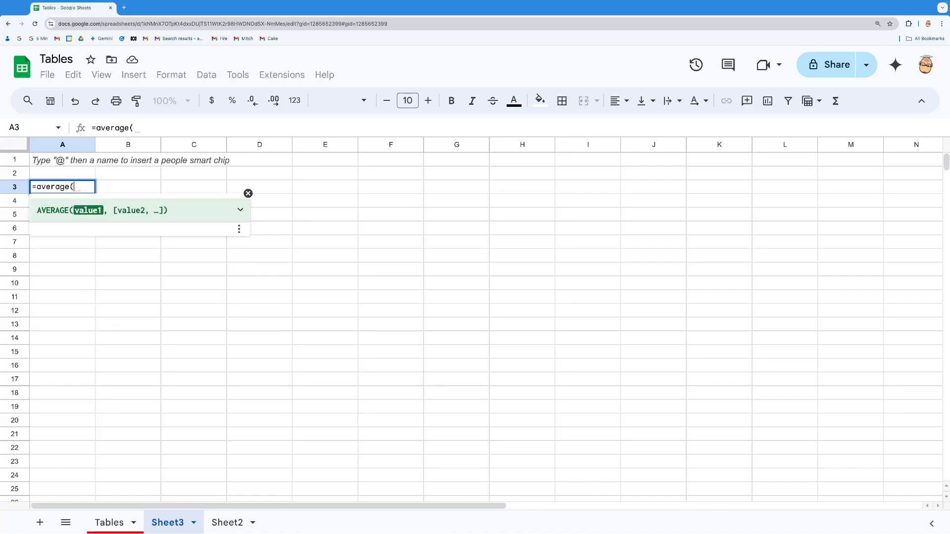
{"action": "type", "text": "Ba"}
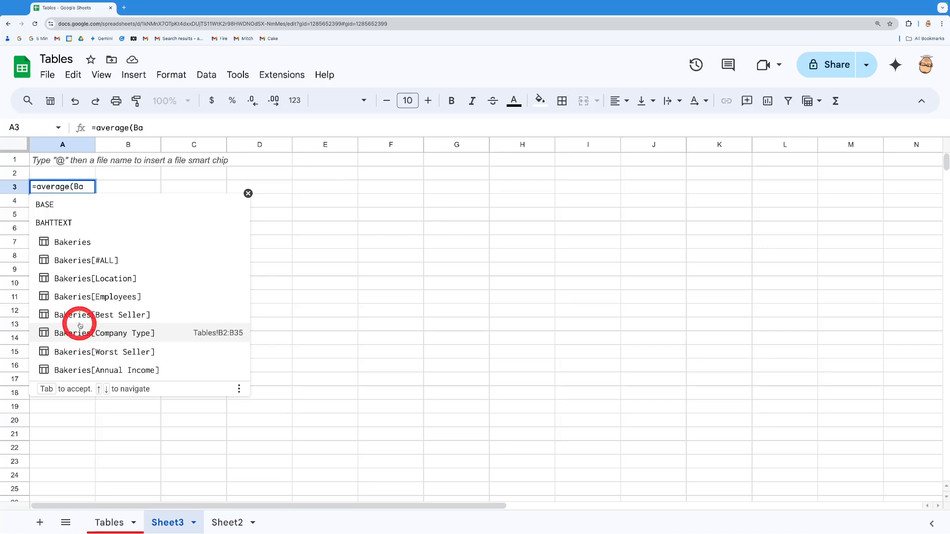
{"action": "left_click", "coordinate": [68, 372]}
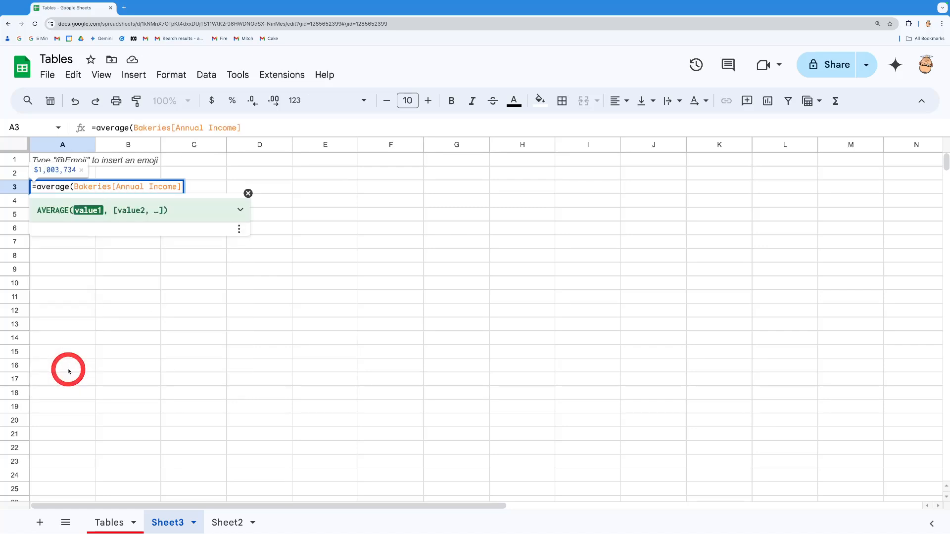
{"action": "type", "text": ")"}
{"action": "key", "text": "Return"}
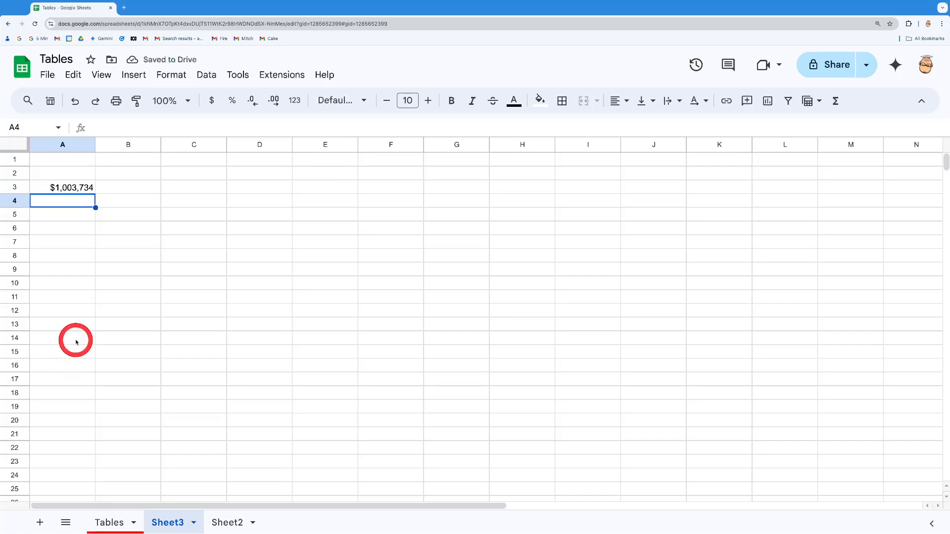
{"action": "left_click", "coordinate": [77, 188]}
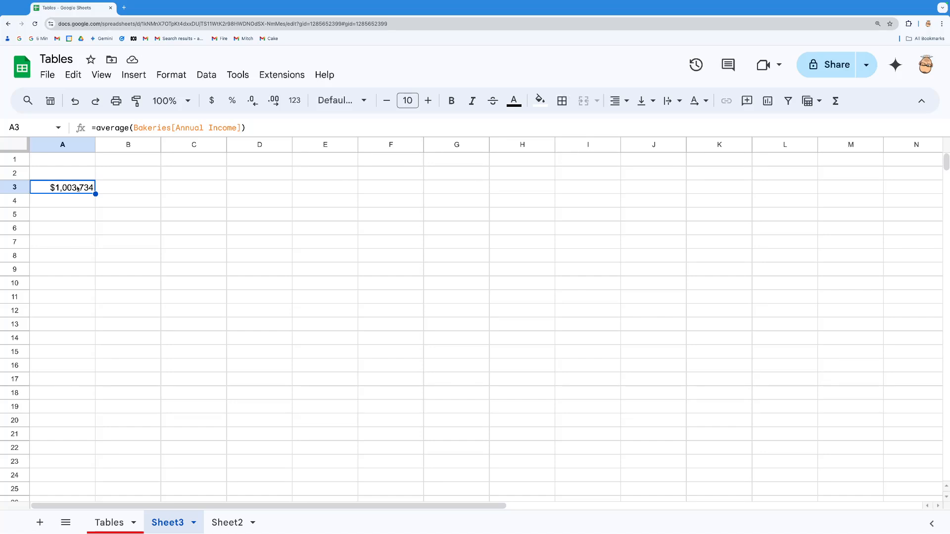
- On the Tables sheet, enter =Bakeries[Annual Income]-Bakeries[Annual Expenses] in cell J2 and accept the suggested autofill for the rest of the column
{"action": "left_click", "coordinate": [112, 521]}
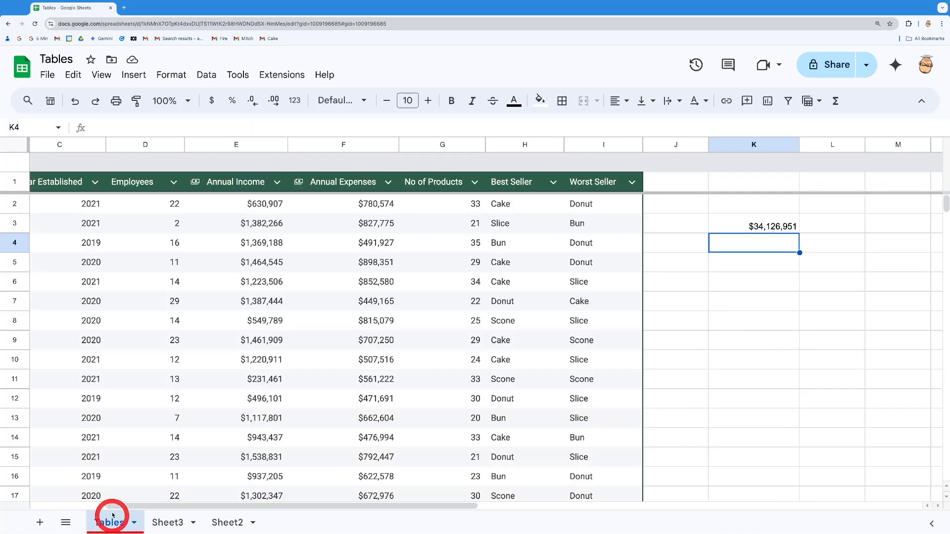
{"action": "left_click", "coordinate": [685, 209]}
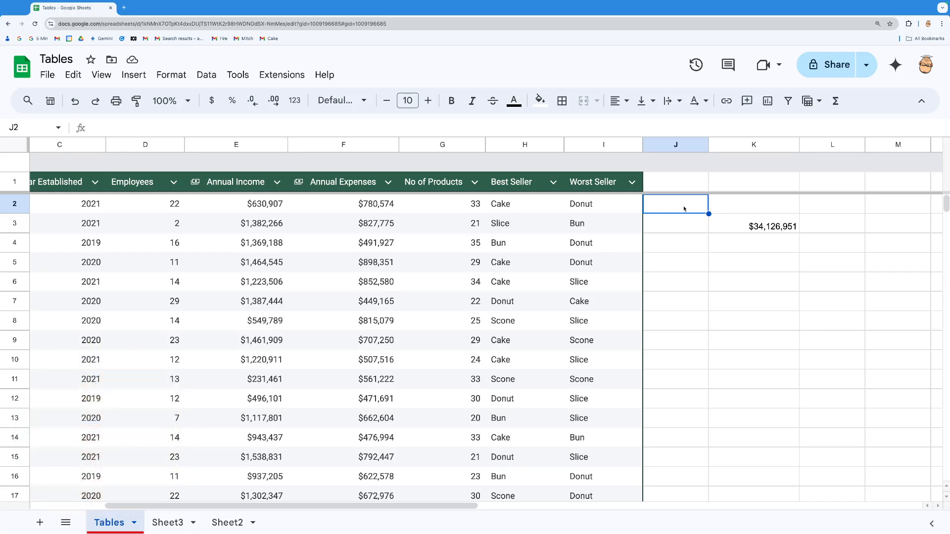
{"action": "type", "text": "="}
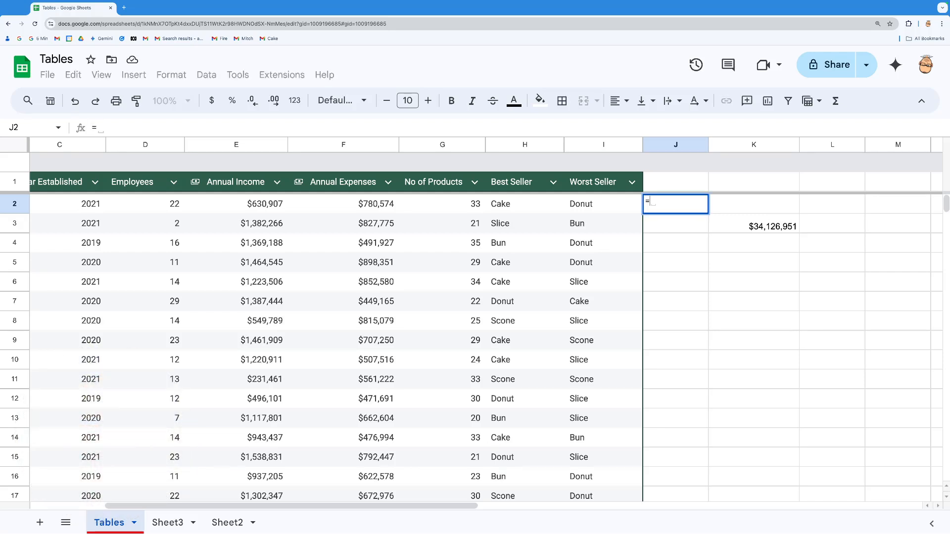
{"action": "type", "text": "bak"}
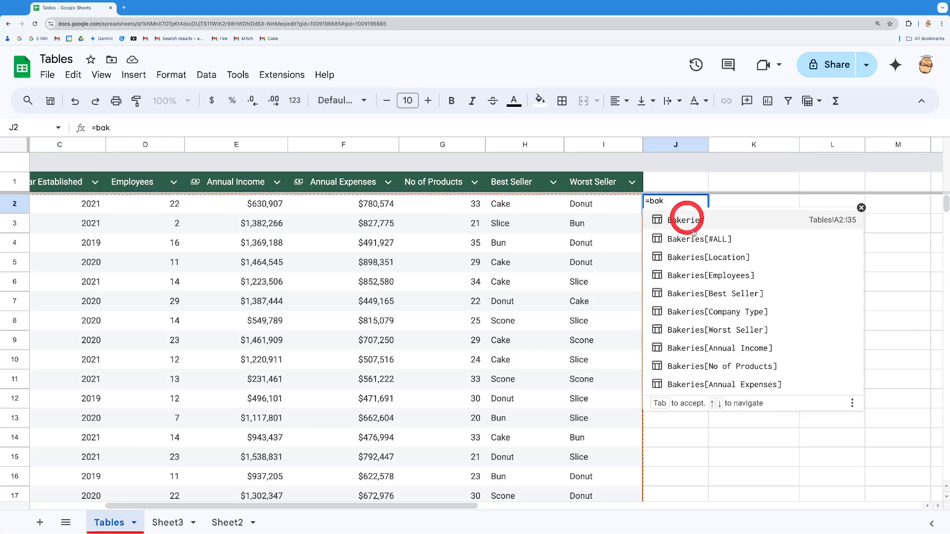
{"action": "left_click", "coordinate": [709, 347]}
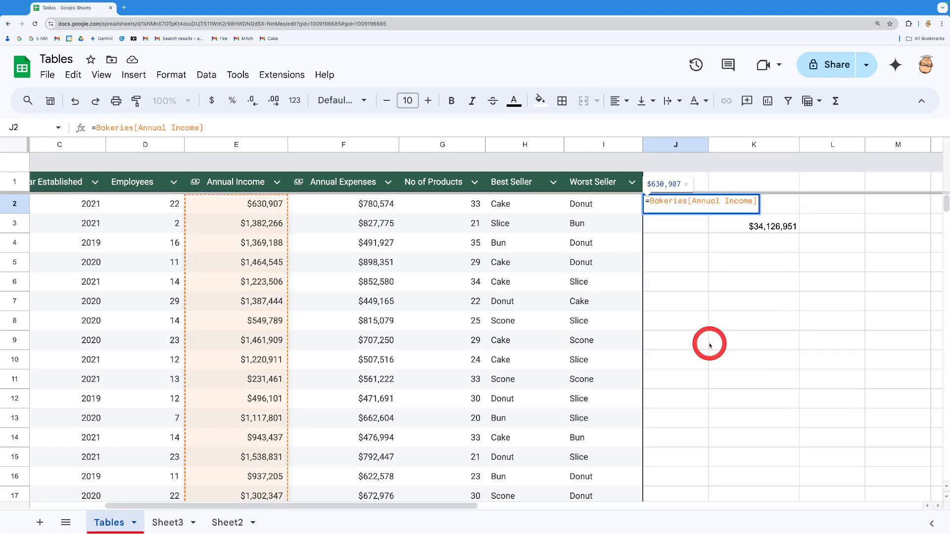
{"action": "type", "text": "-"}
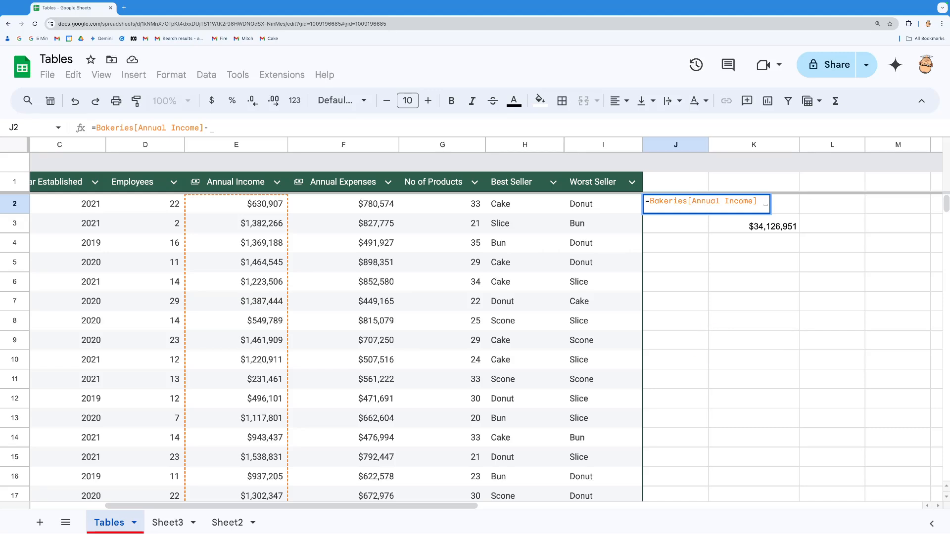
{"action": "type", "text": "bak"}
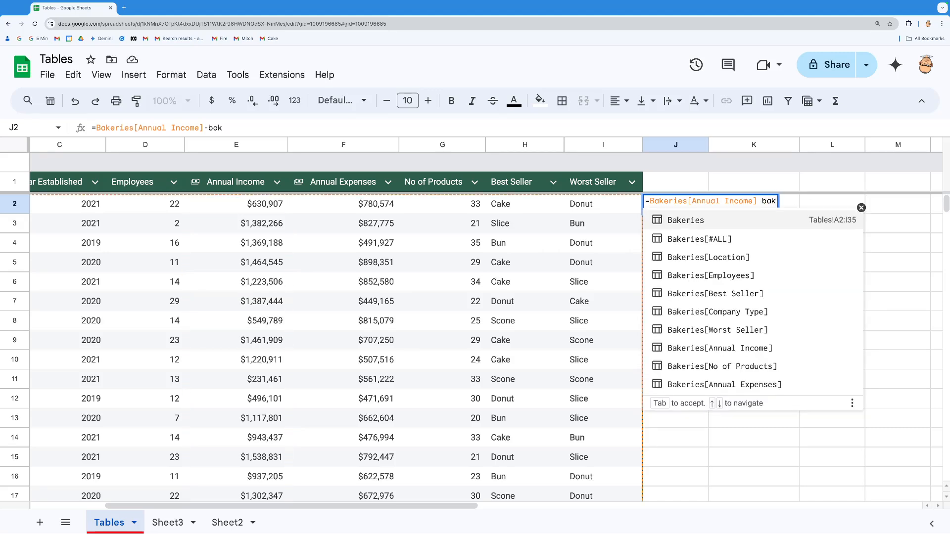
{"action": "left_click", "coordinate": [705, 385]}
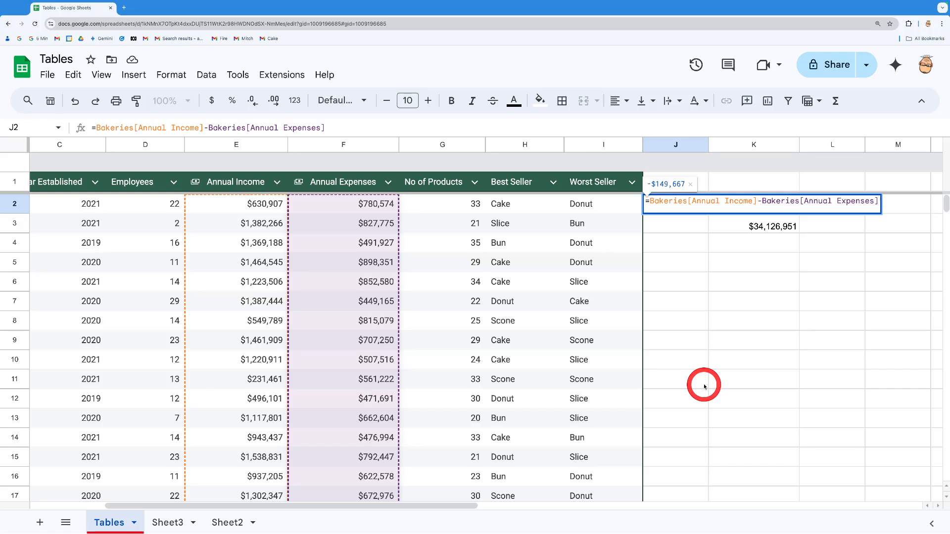
{"action": "key", "text": "Return"}
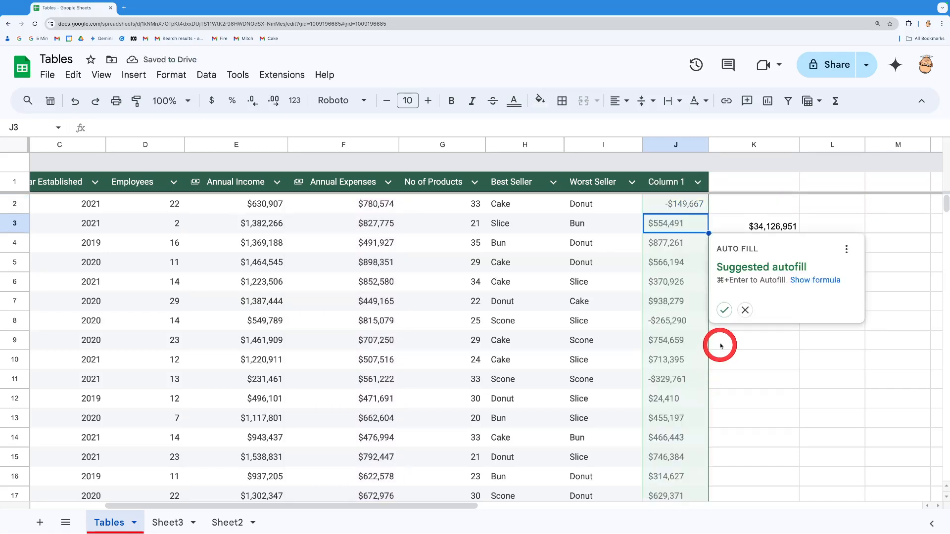
{"action": "left_click", "coordinate": [725, 310]}
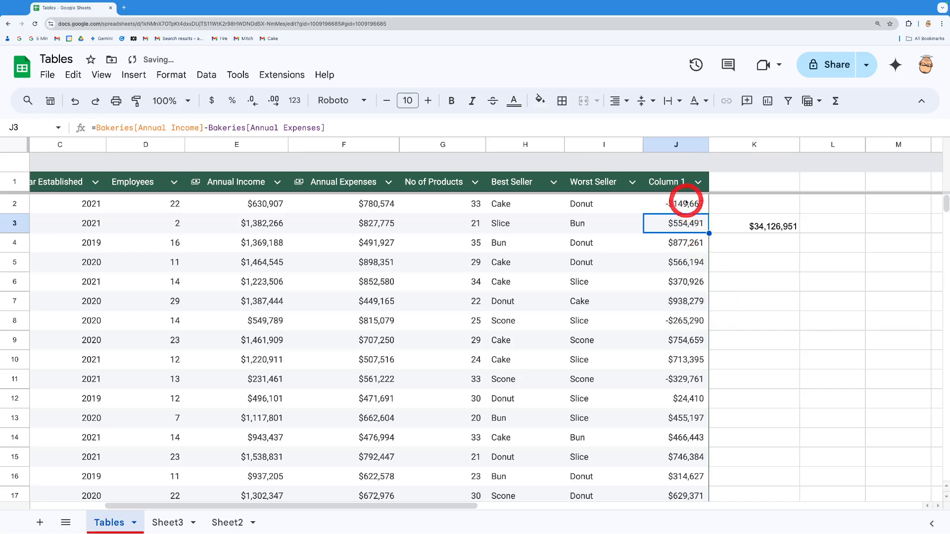
- Rename the new table column's header in cell J1 to Profit/Loss
{"action": "left_click", "coordinate": [668, 180]}
{"action": "triple_click", "coordinate": [668, 180]}
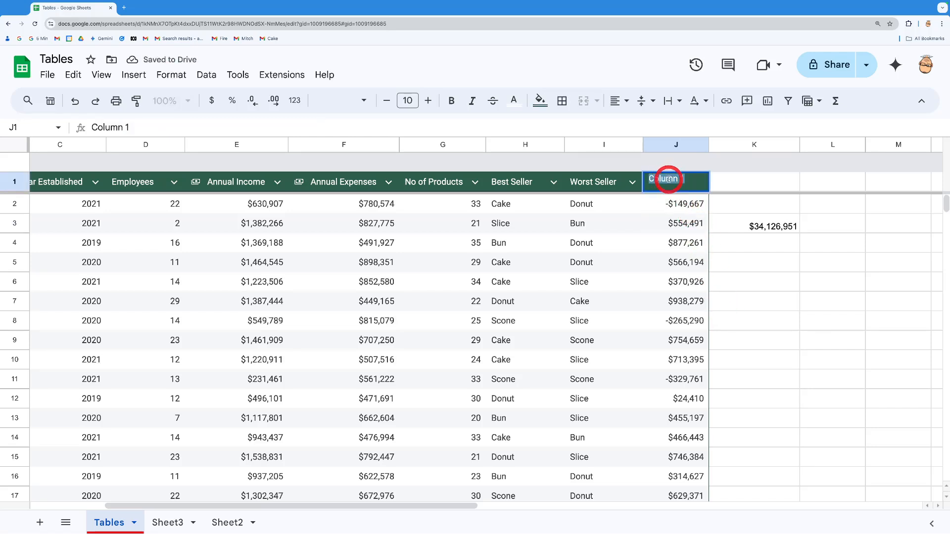
{"action": "type", "text": "Prof"}
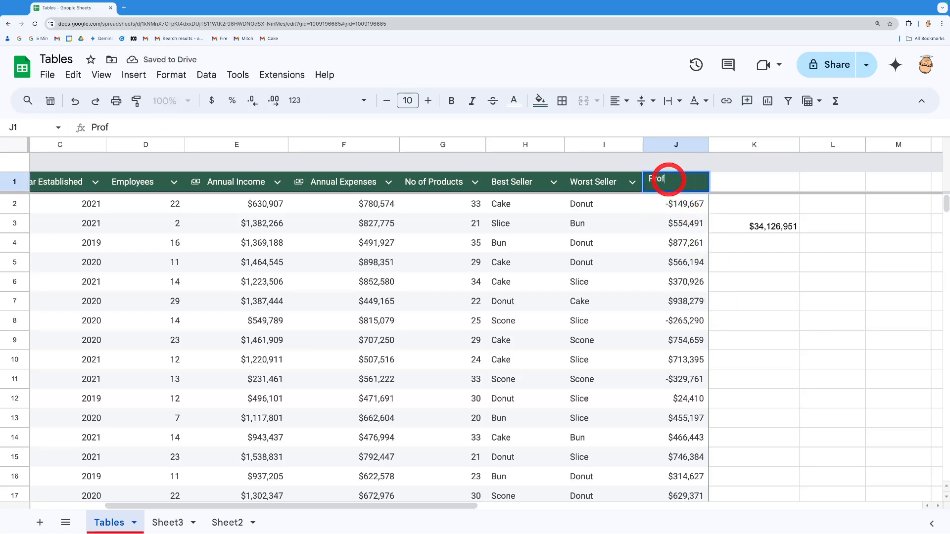
{"action": "type", "text": "it"}
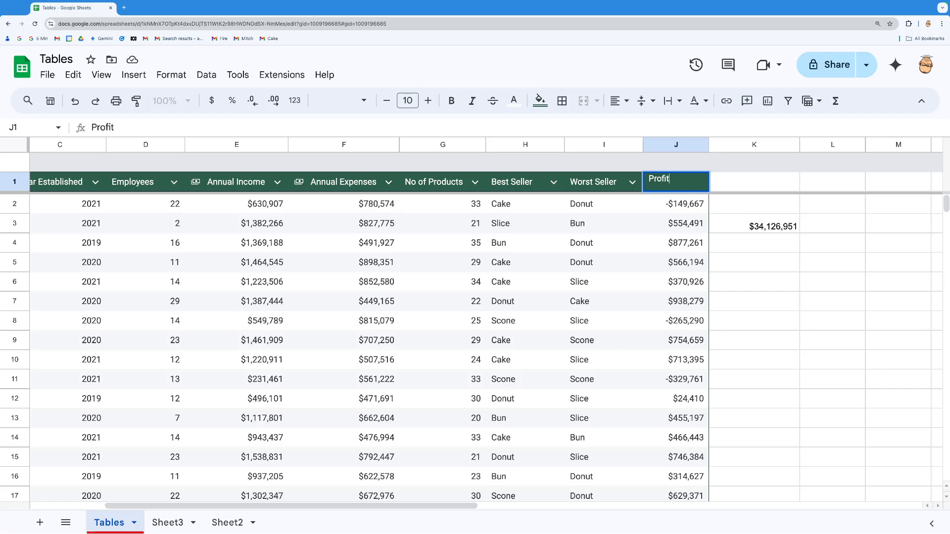
{"action": "type", "text": "/Loss"}
{"action": "left_click", "coordinate": [740, 208]}
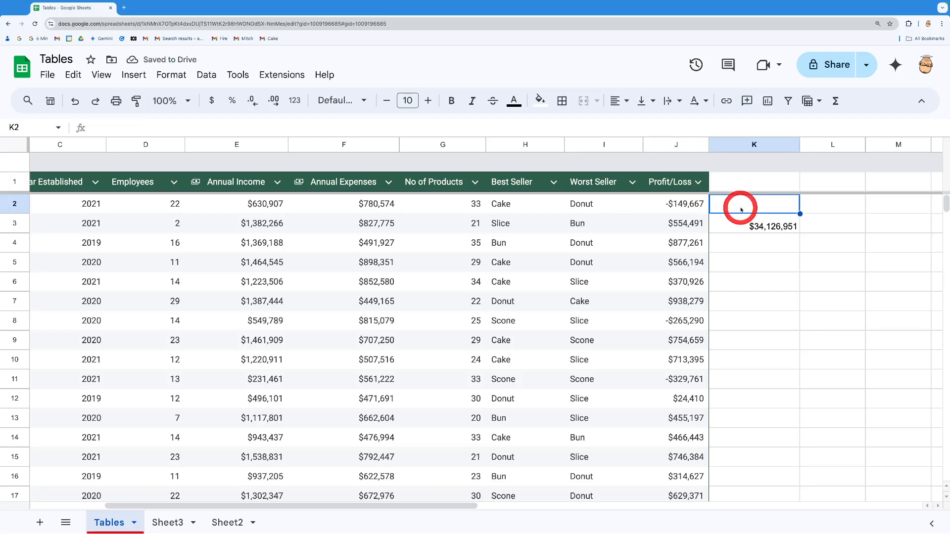
- Compare the formulas in the first three Profit/Loss cells, J2 to J4
{"action": "left_click", "coordinate": [689, 207]}
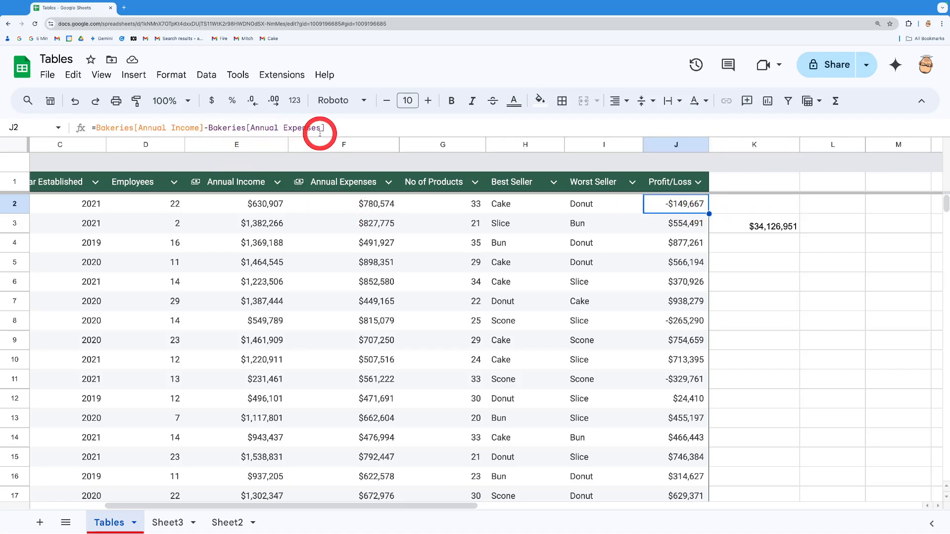
{"action": "left_click", "coordinate": [687, 225]}
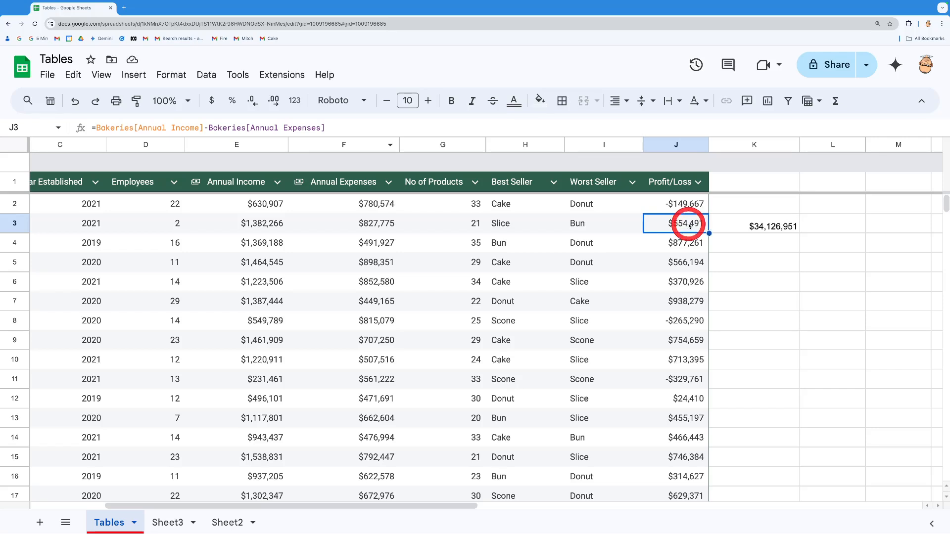
{"action": "left_click", "coordinate": [685, 248]}
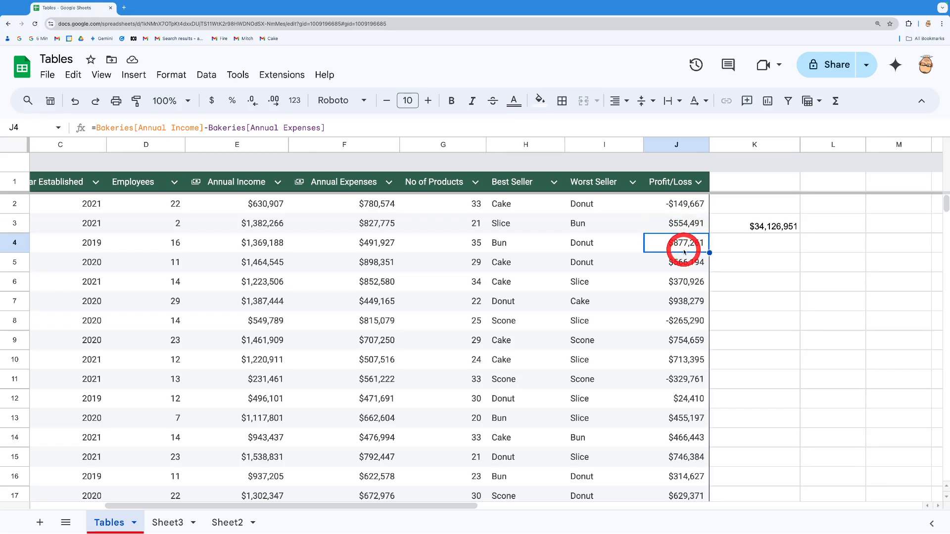